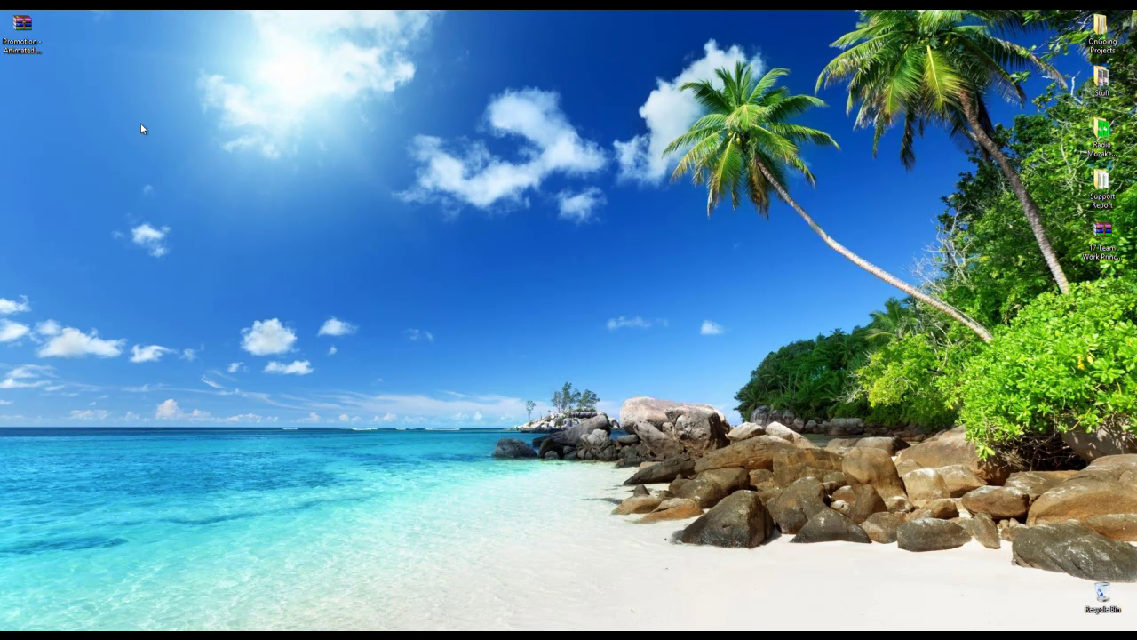
# Extract the Promotion - Animated CV Resume Theme archive onto the desktop and open the extracted folder.
pyautogui.press('Home')
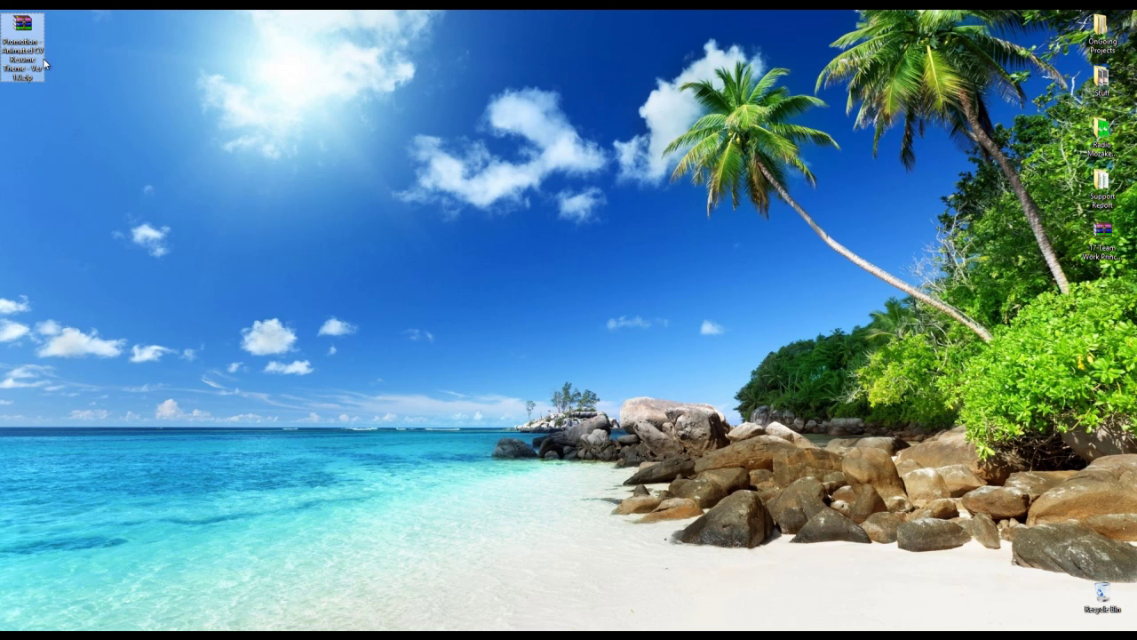
pyautogui.rightClick(22, 29)
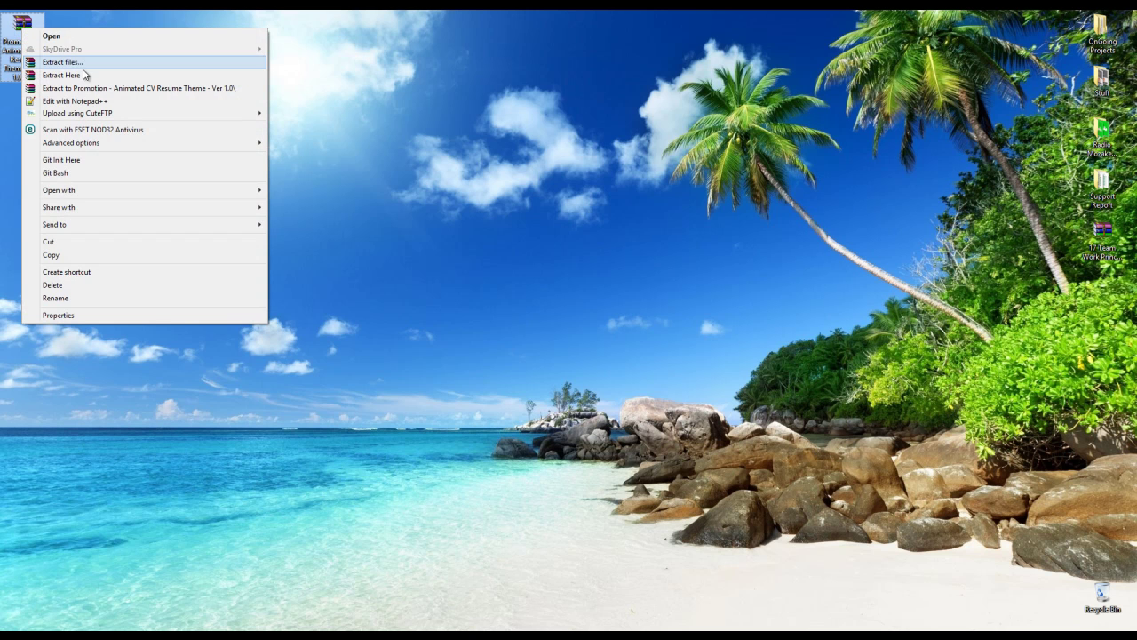
pyautogui.click(62, 75)
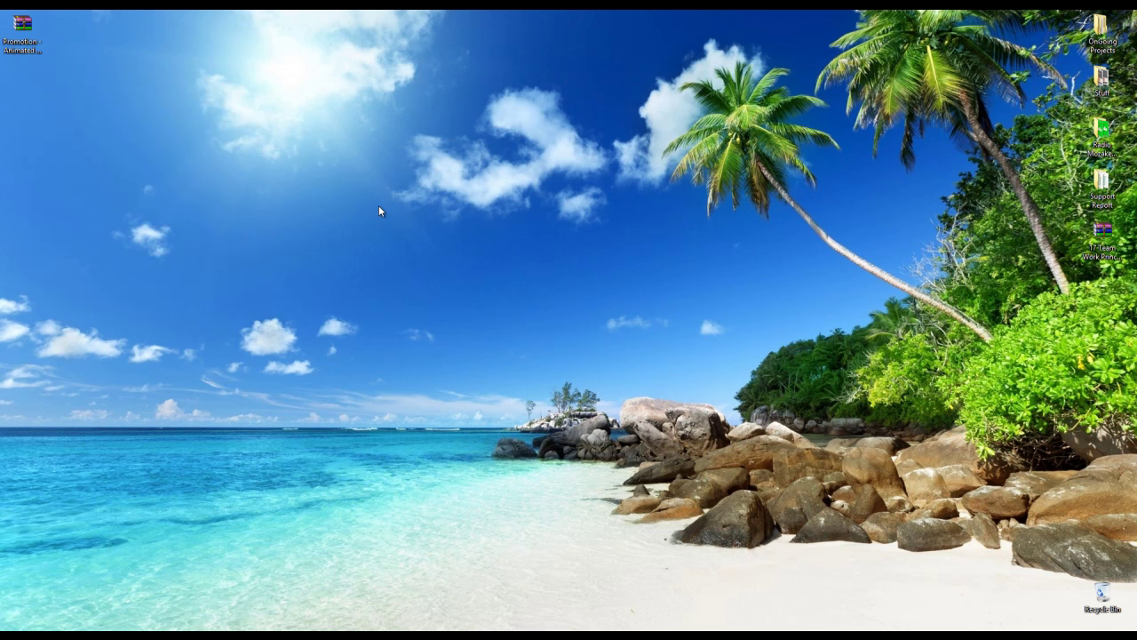
pyautogui.doubleClick(21, 80)
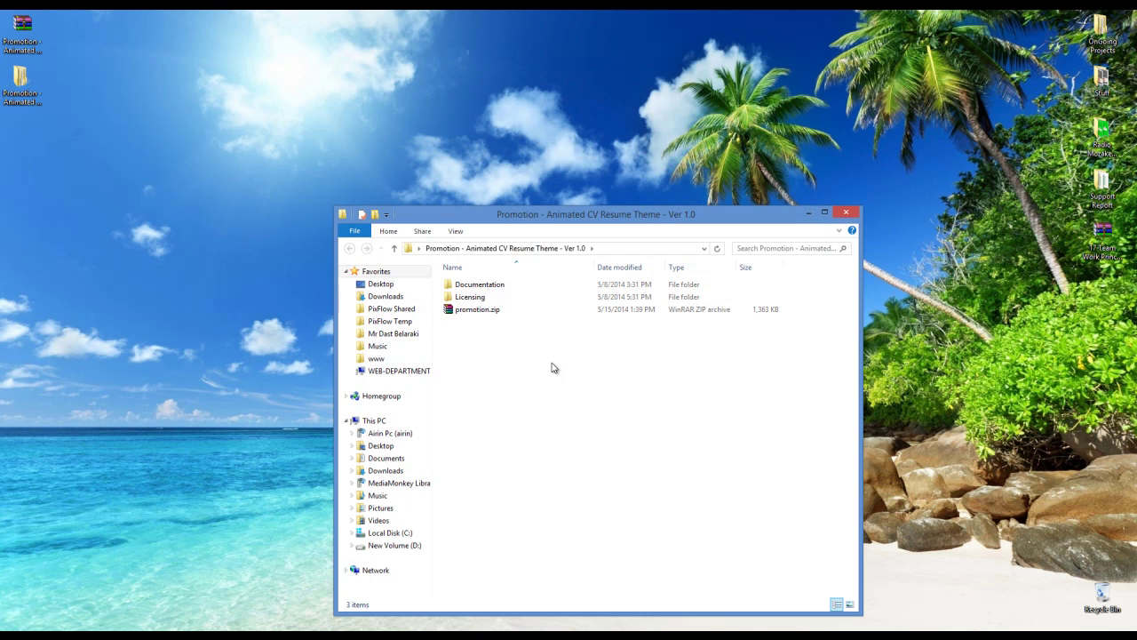
# Look at the contents of the Documentation folder, including index.html, and return to the main theme folder.
pyautogui.click(477, 310)
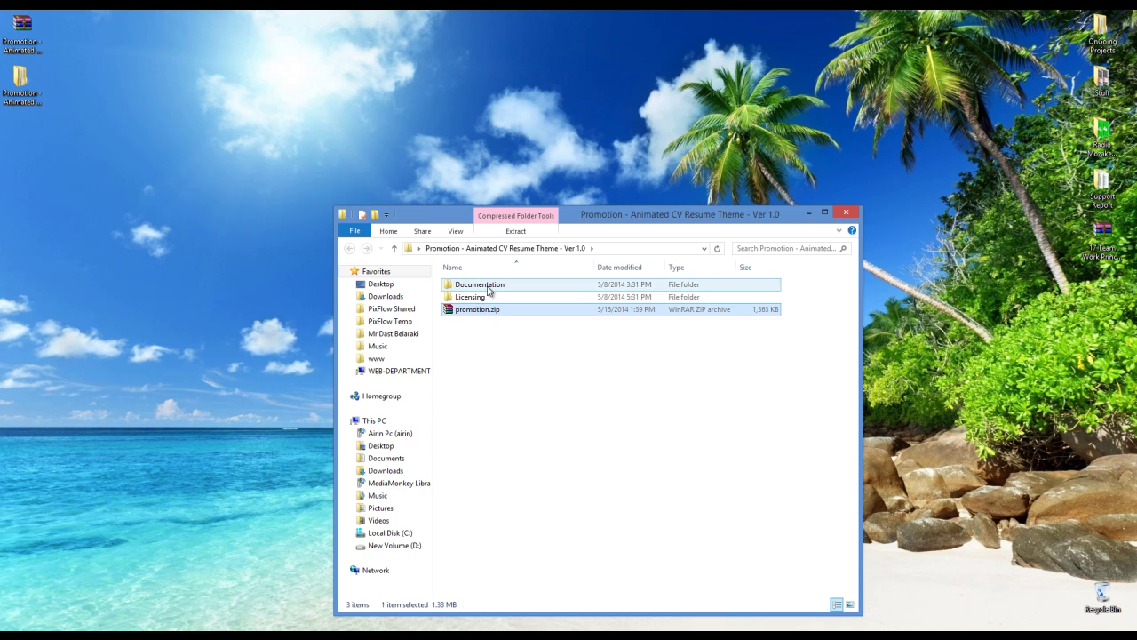
pyautogui.doubleClick(486, 288)
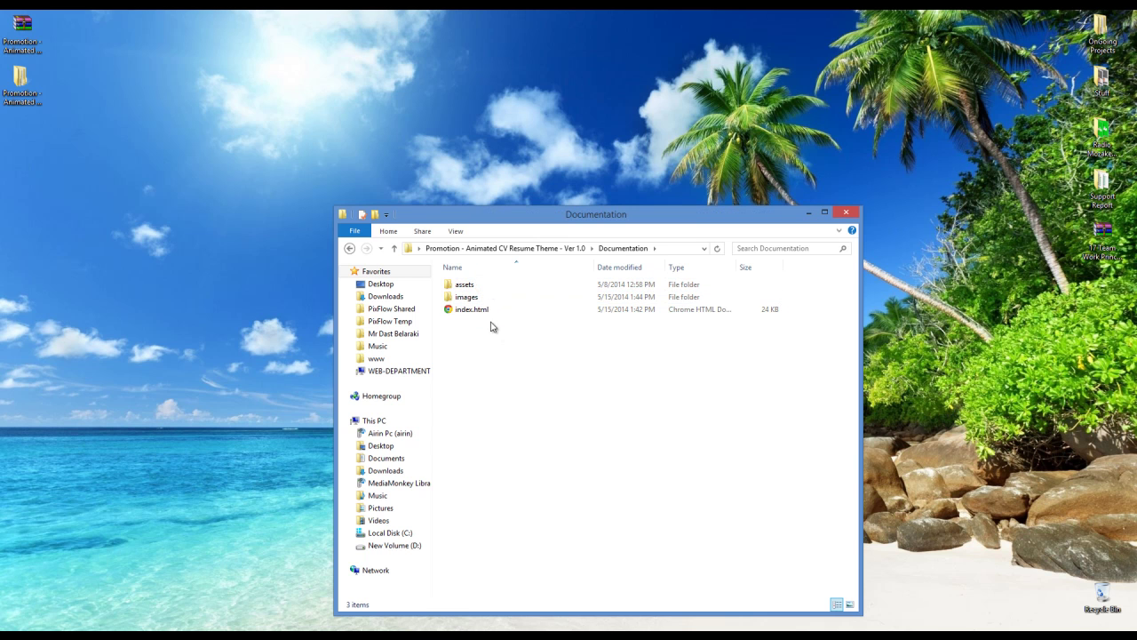
pyautogui.click(482, 316)
pyautogui.click(349, 248)
# Extract promotion.zip into the current theme folder.
pyautogui.click(482, 311)
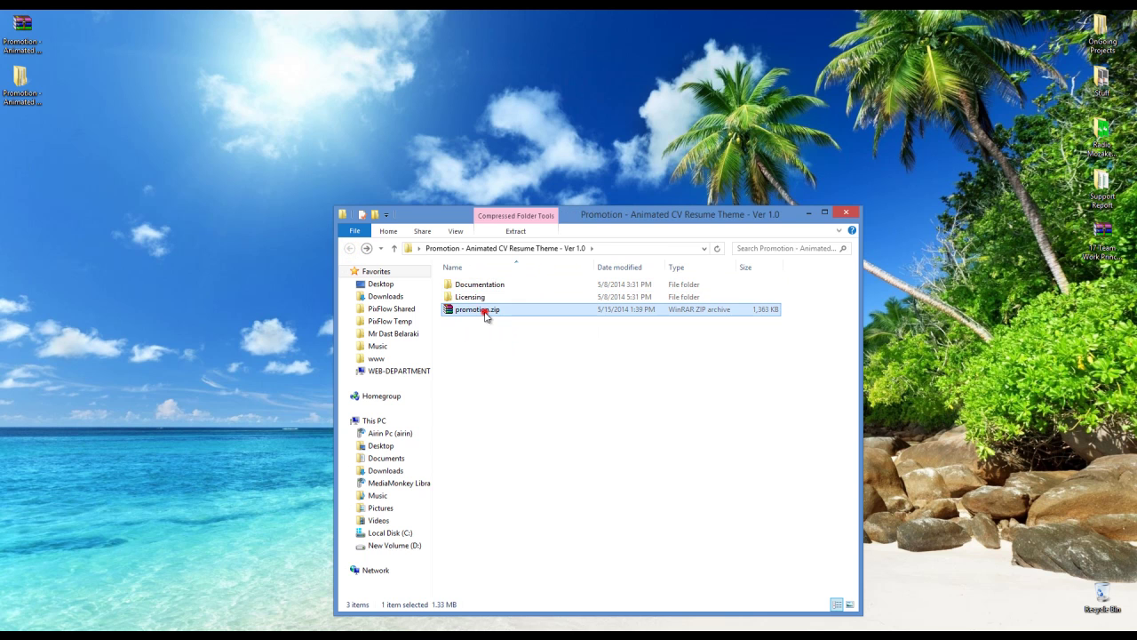
pyautogui.click(503, 348)
pyautogui.click(481, 311)
pyautogui.rightClick(481, 311)
pyautogui.click(526, 357)
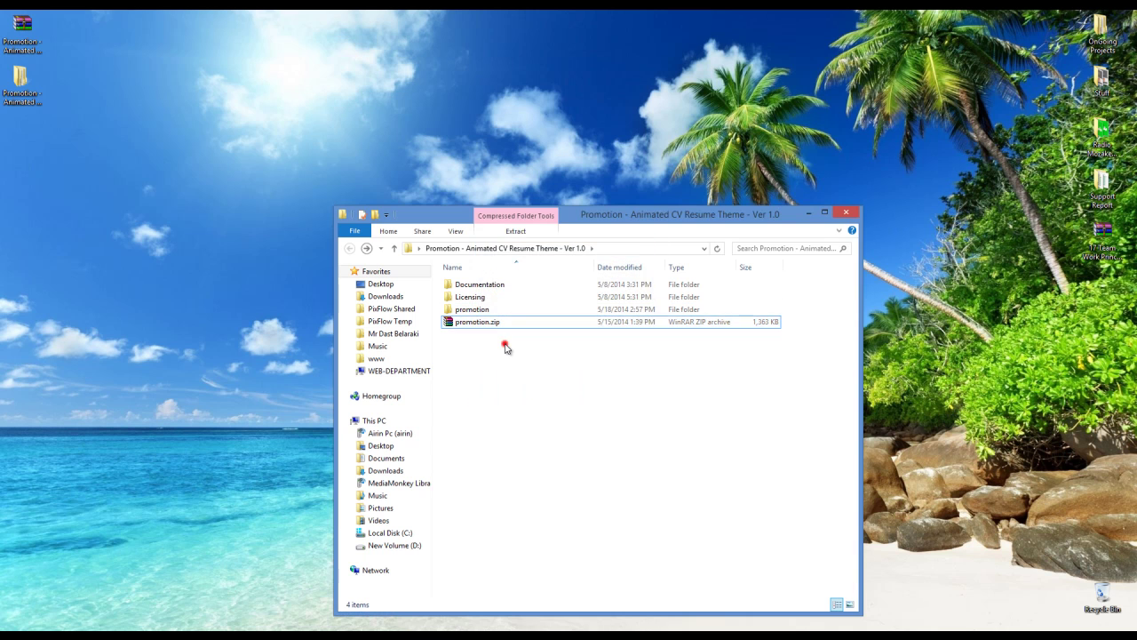
pyautogui.click(505, 342)
# Copy the extracted promotion folder and switch to the open window of the WordPress themes folder.
pyautogui.rightClick(480, 309)
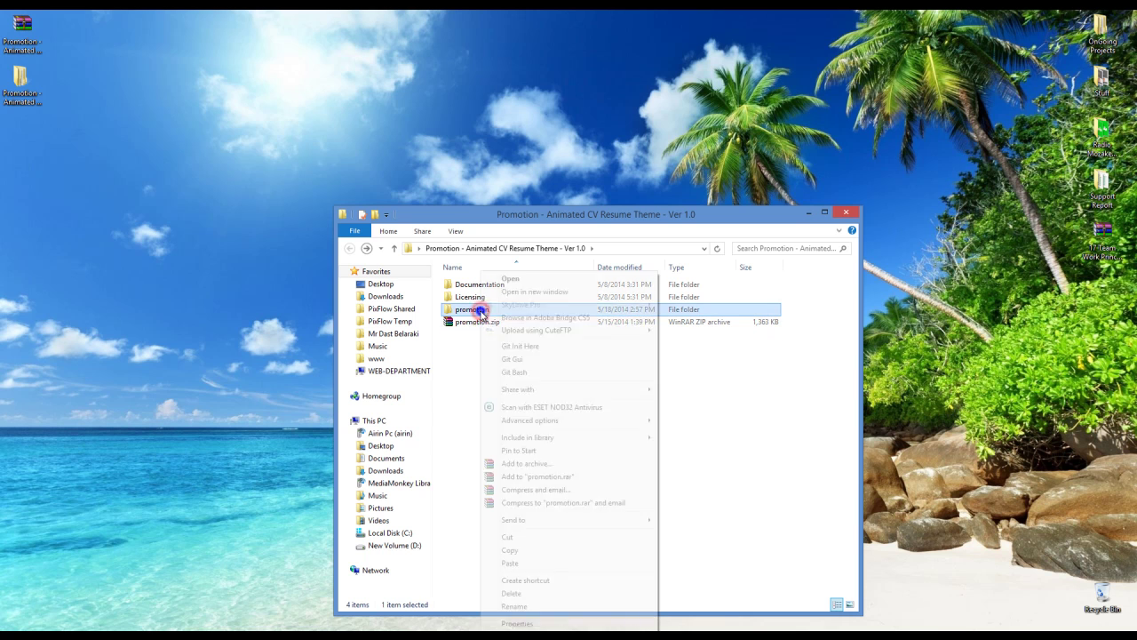
pyautogui.click(524, 550)
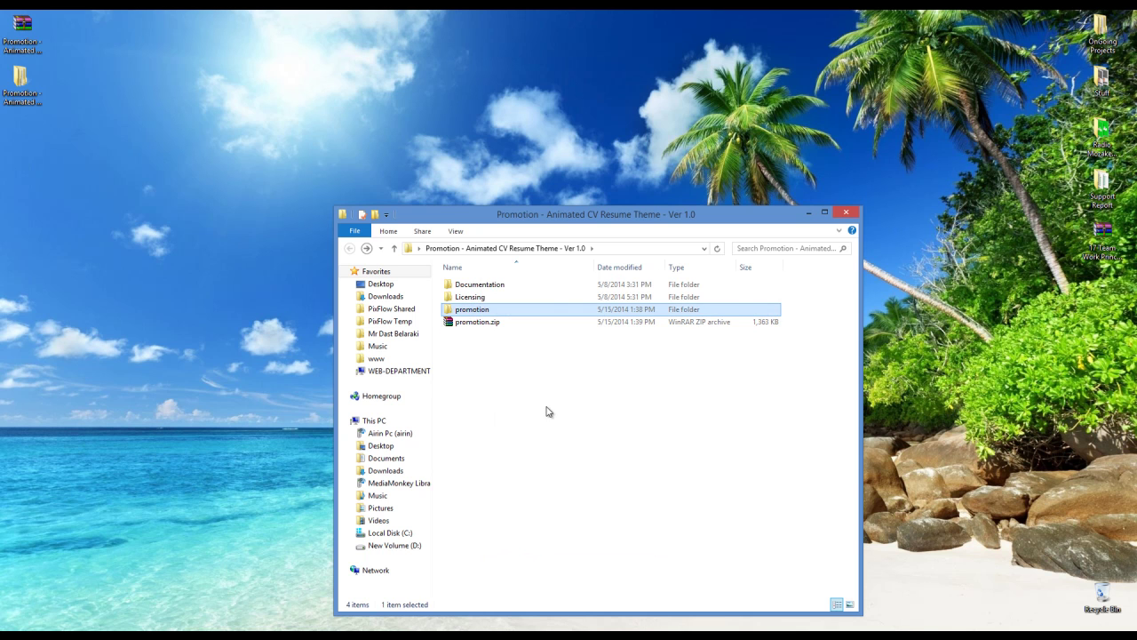
pyautogui.moveTo(65, 619)
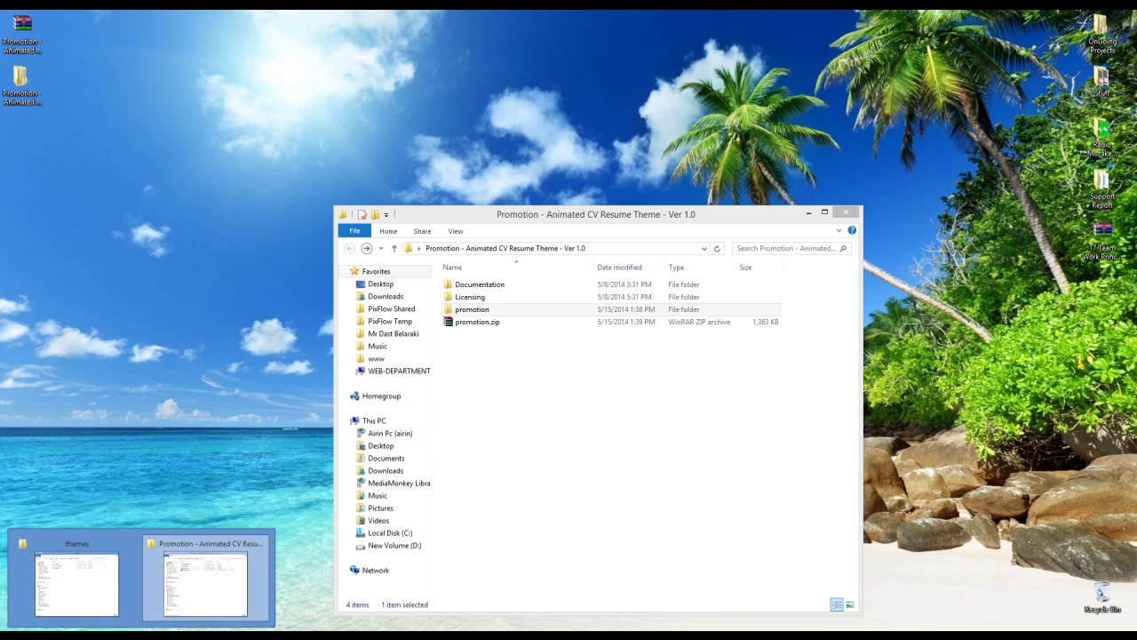
pyautogui.click(66, 587)
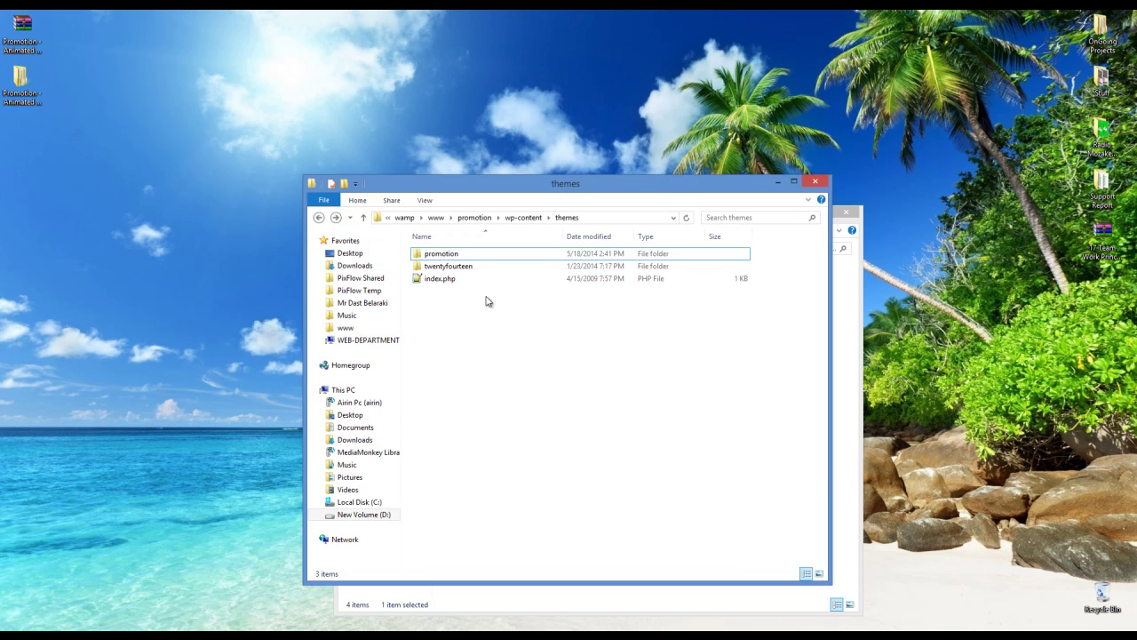
# Examine the wp-content\themes part of the folder path and the promotion folder inside it.
pyautogui.click(588, 217)
pyautogui.click(588, 217)
pyautogui.moveTo(573, 217); pyautogui.dragTo(473, 217)
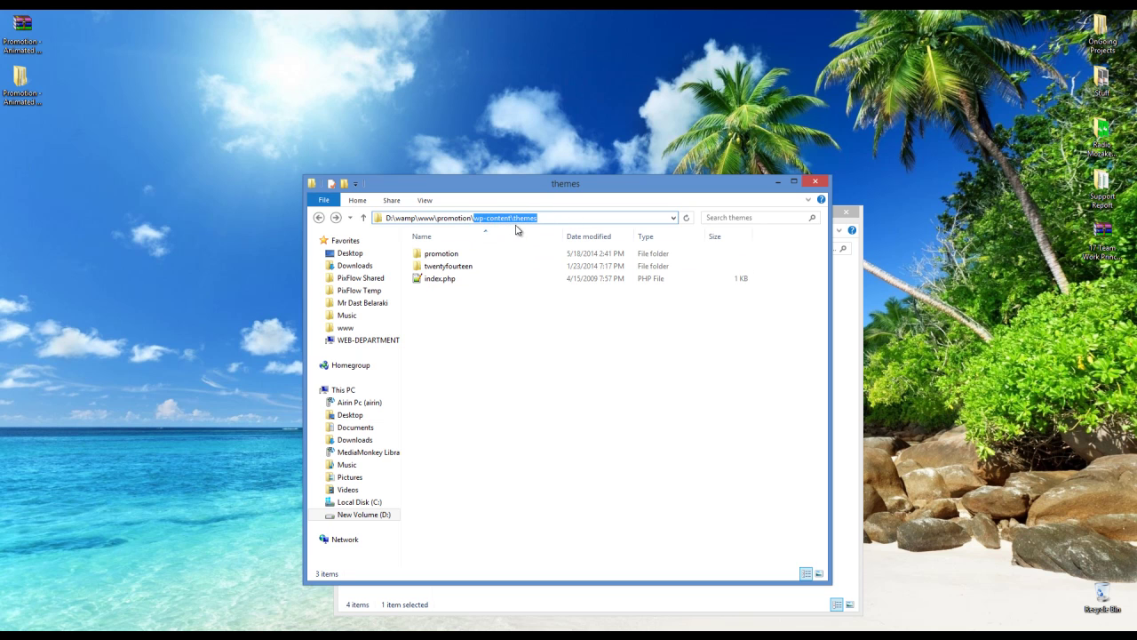
pyautogui.click(571, 361)
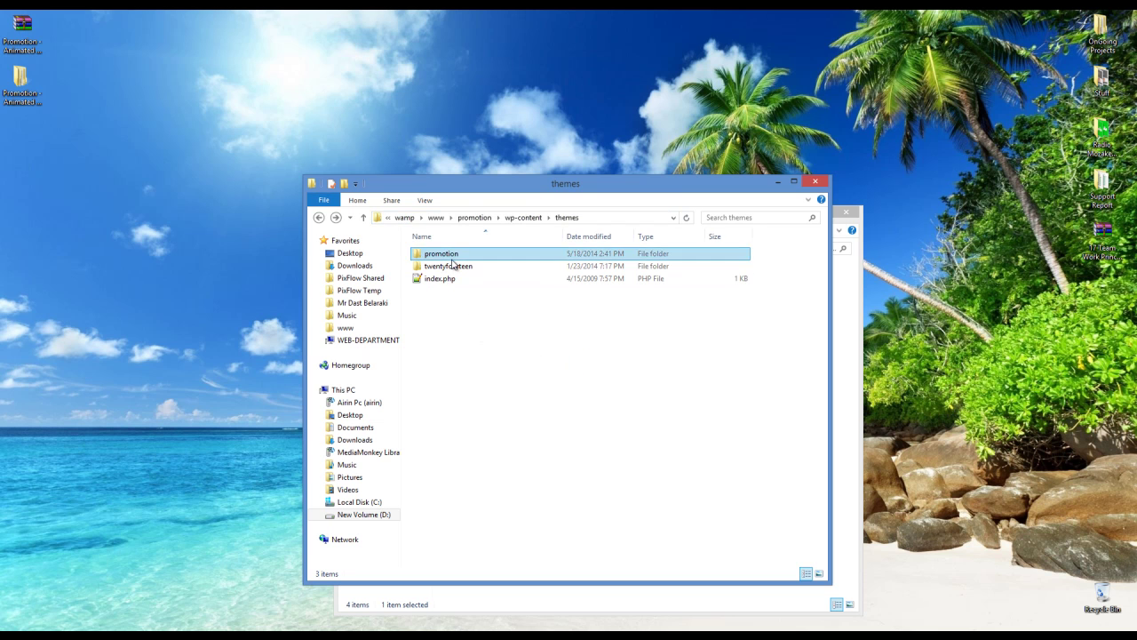
pyautogui.click(502, 361)
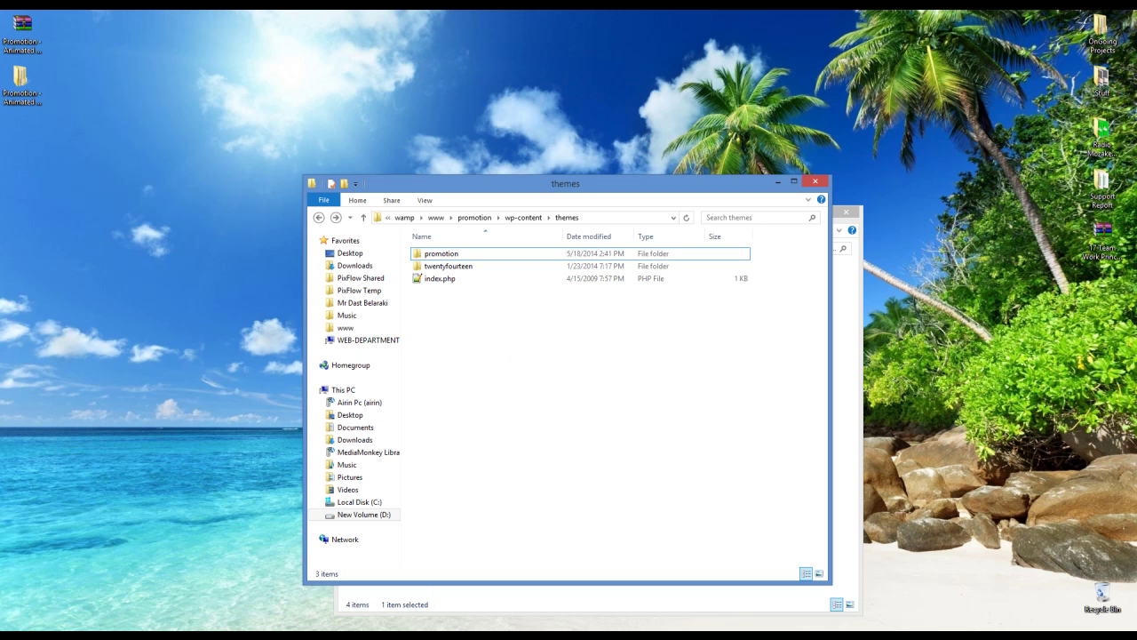
# Switch to the WordPress dashboard in Chrome and activate the Promotion theme.
pyautogui.click(115, 573)
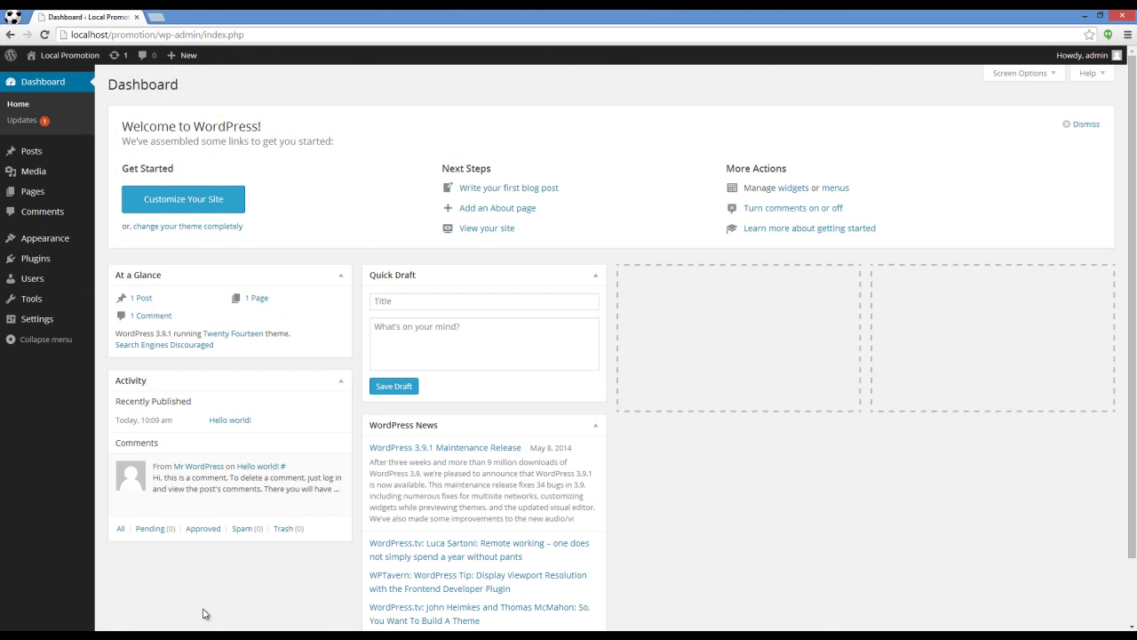
pyautogui.moveTo(76, 249)
pyautogui.click(115, 241)
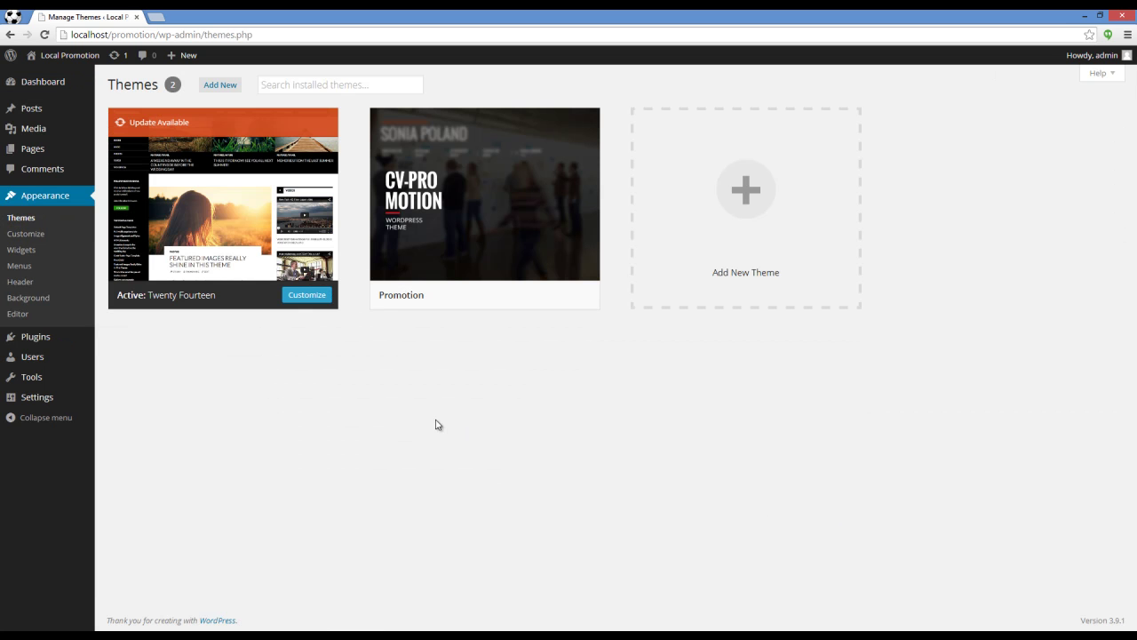
pyautogui.click(511, 296)
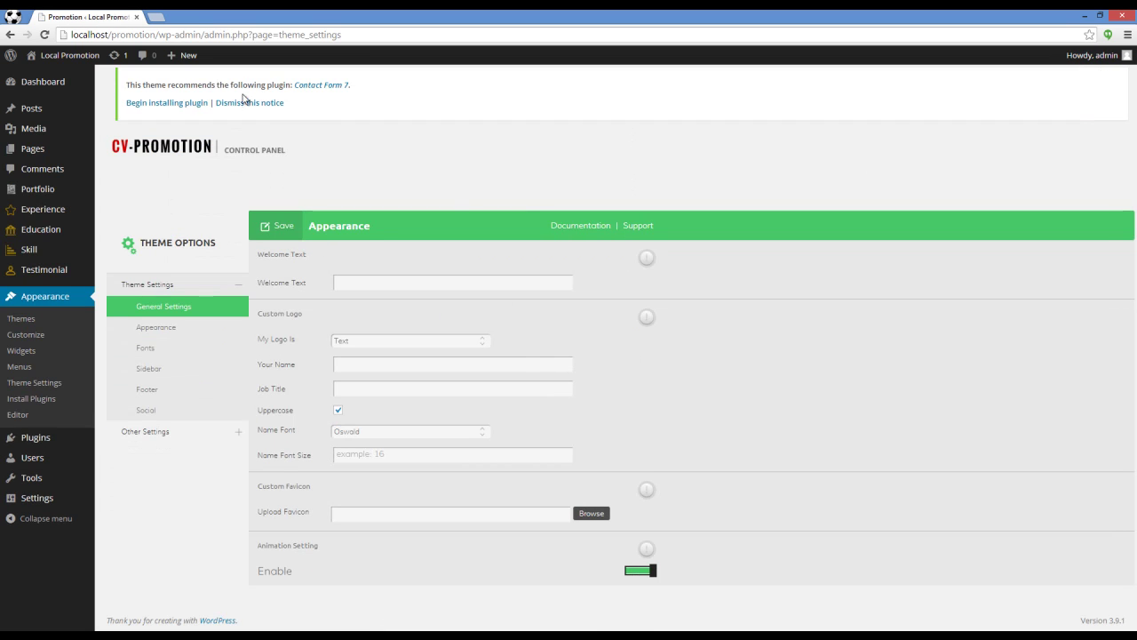
# Install the recommended Contact Form 7 plugin and return to the required plugins installer.
pyautogui.click(147, 103)
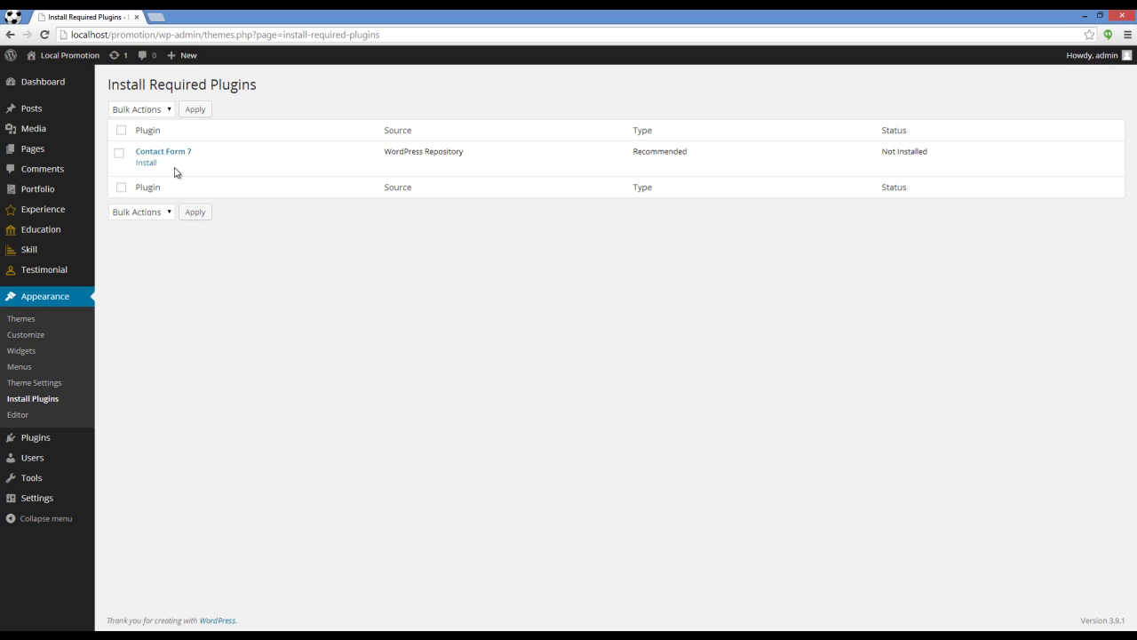
pyautogui.click(148, 165)
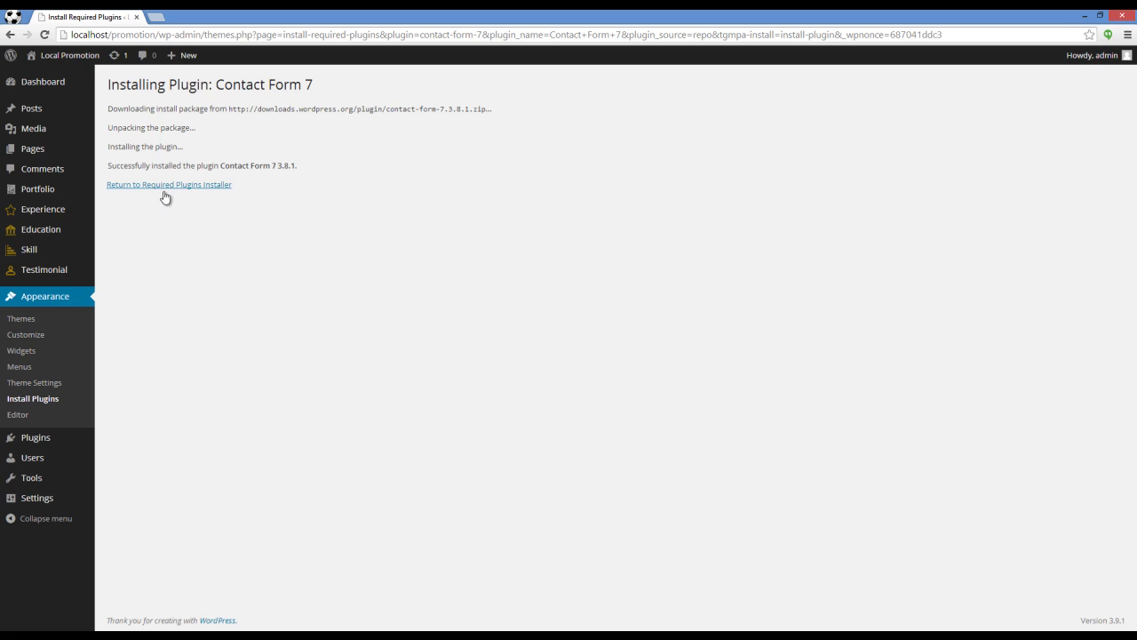
pyautogui.click(166, 185)
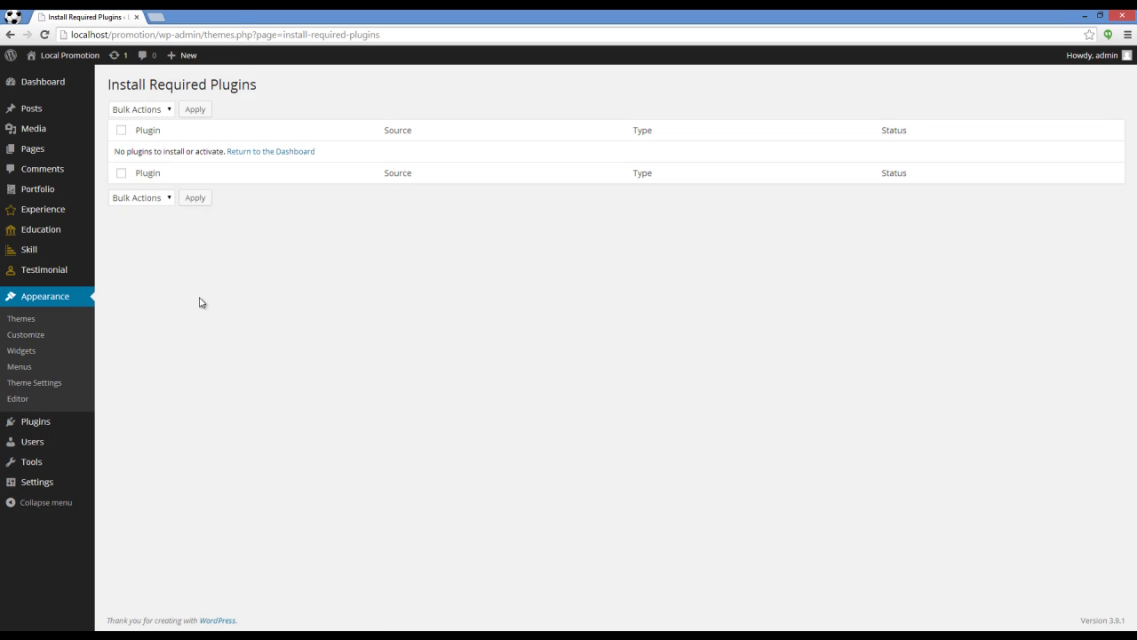
# Open the theme settings and view the Local Promotion site in a new browser tab.
pyautogui.click(38, 383)
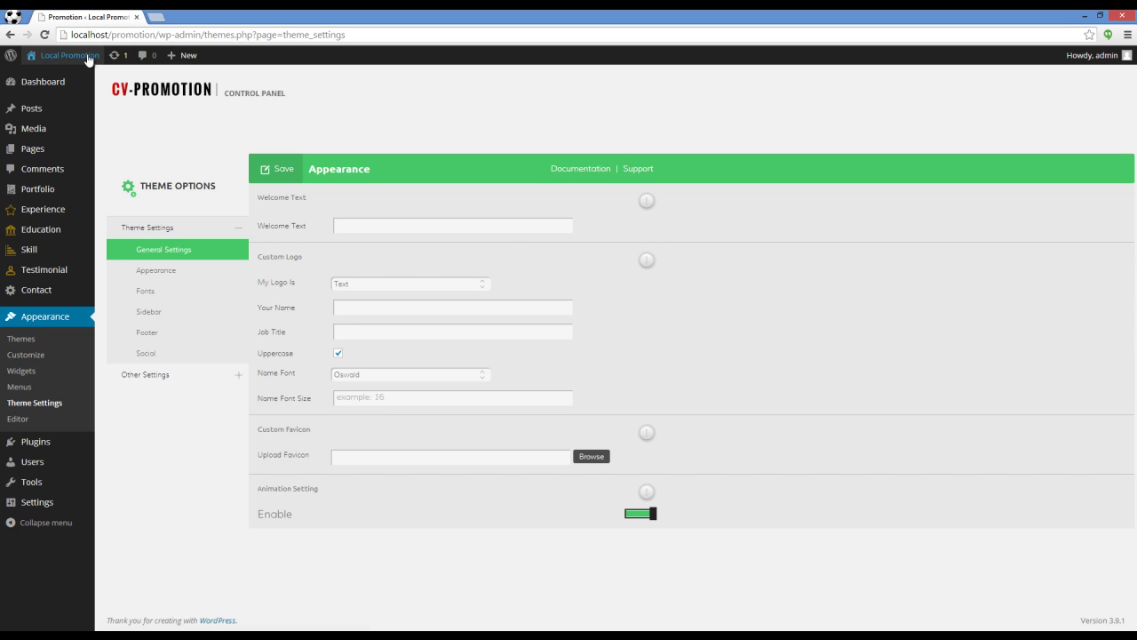
pyautogui.moveTo(69, 55)
pyautogui.rightClick(75, 77)
pyautogui.click(119, 84)
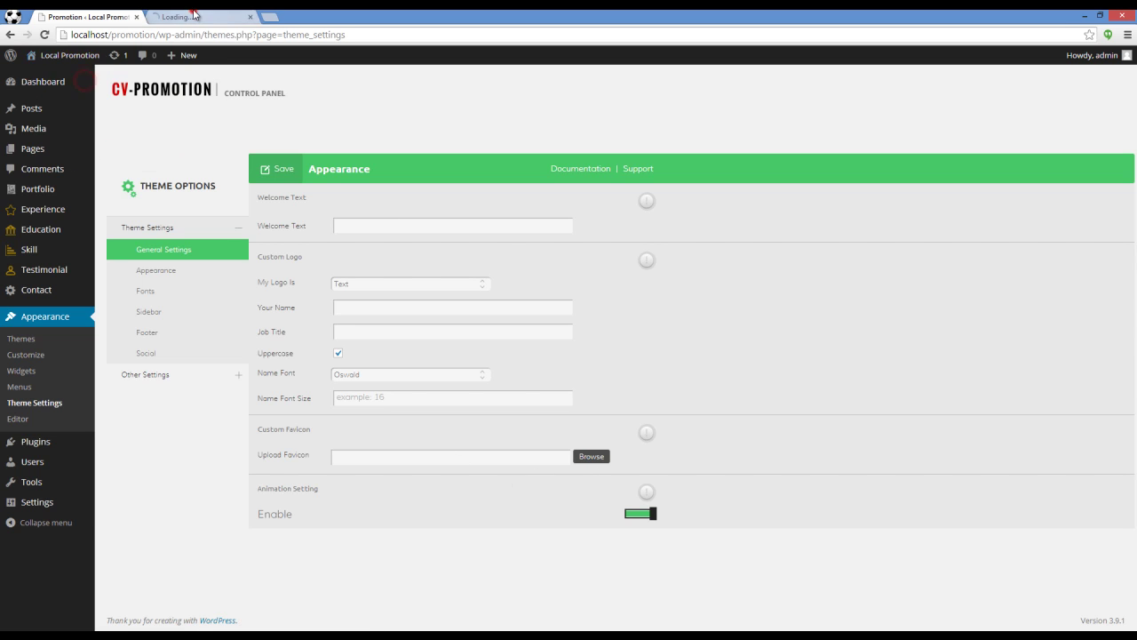
pyautogui.hotkey('ctrl', 'Tab')
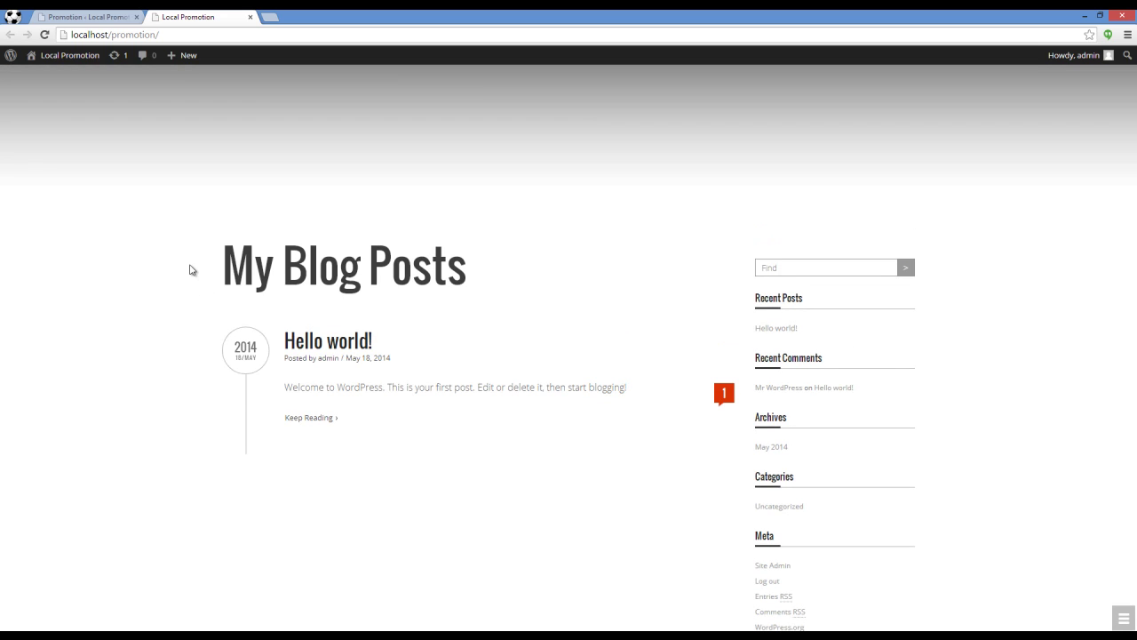
# Turn on the theme's Dummy Data import, save it, and check the refreshed list of pages.
pyautogui.click(75, 16)
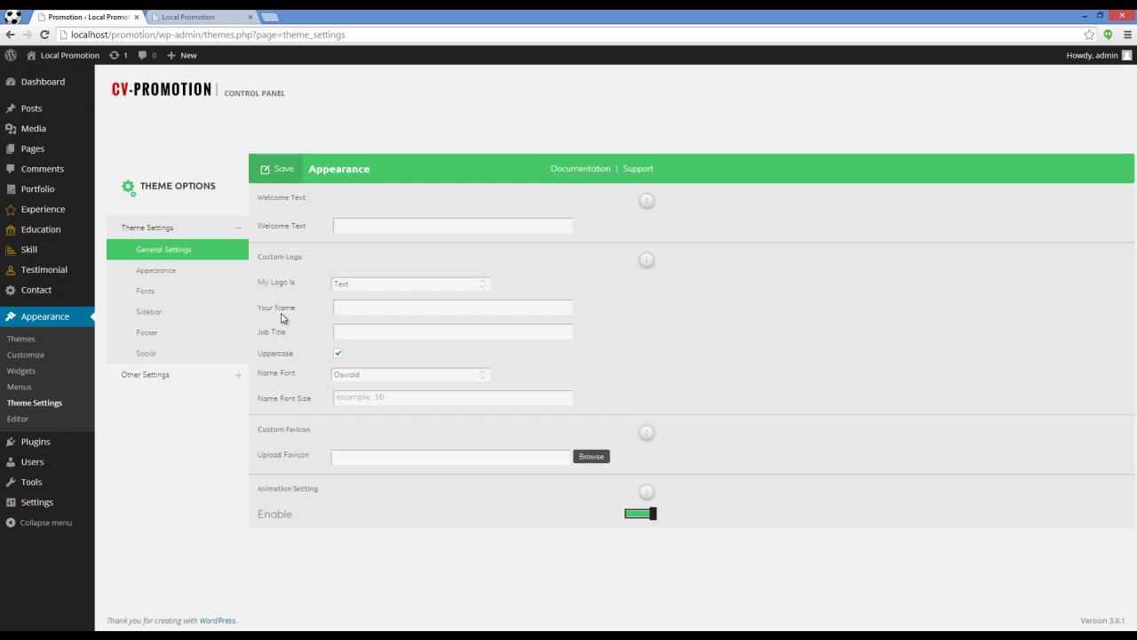
pyautogui.click(185, 380)
pyautogui.click(175, 315)
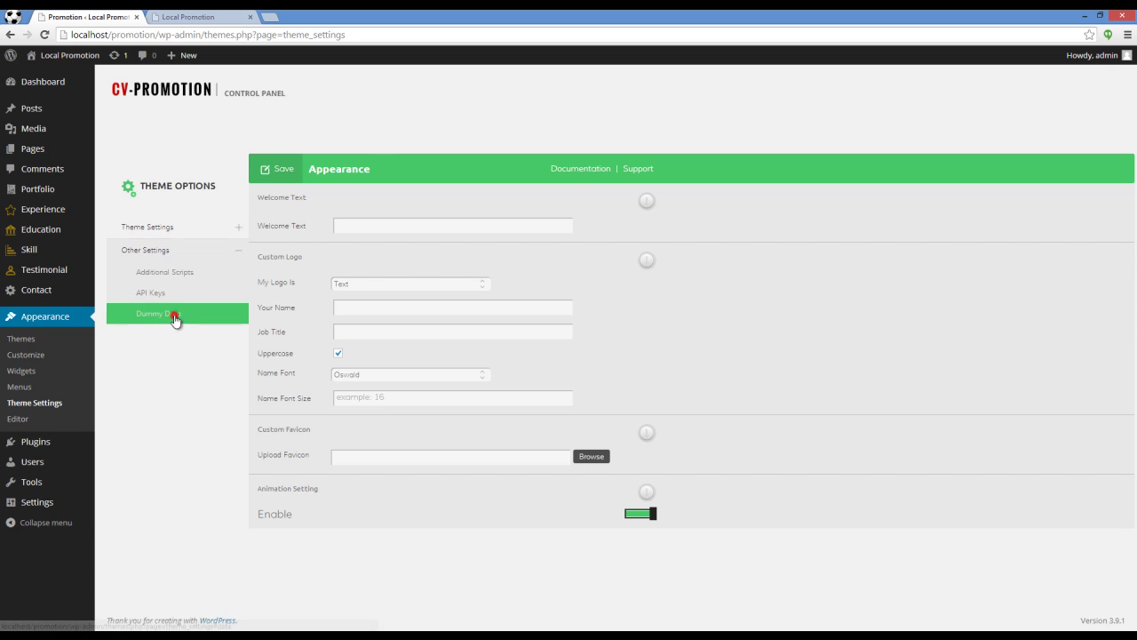
pyautogui.click(645, 229)
pyautogui.click(287, 170)
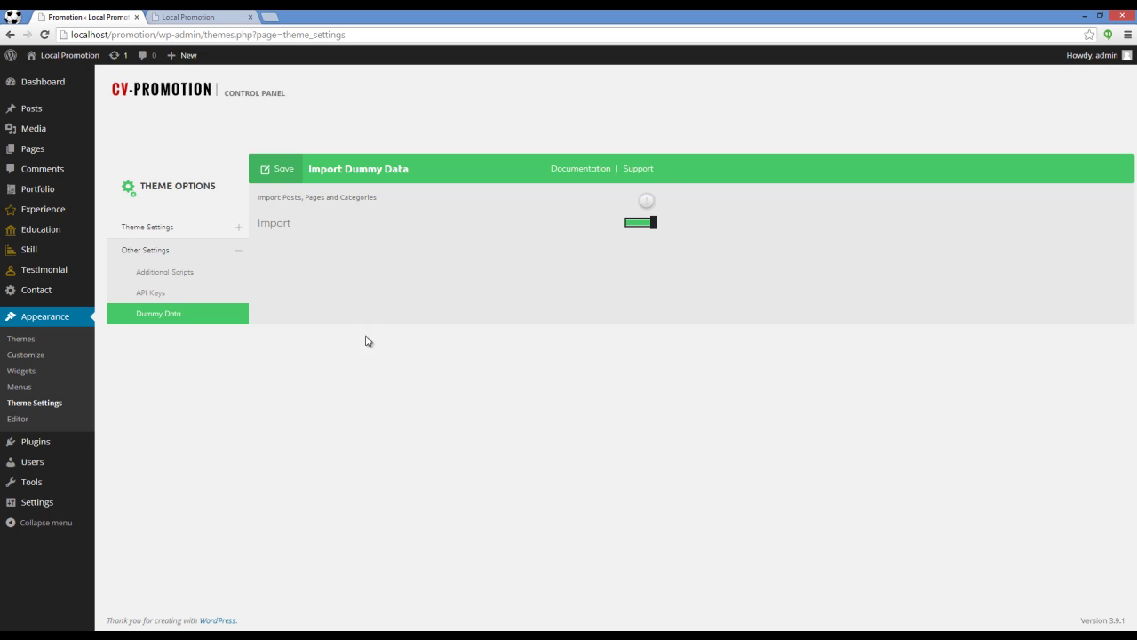
pyautogui.click(48, 145)
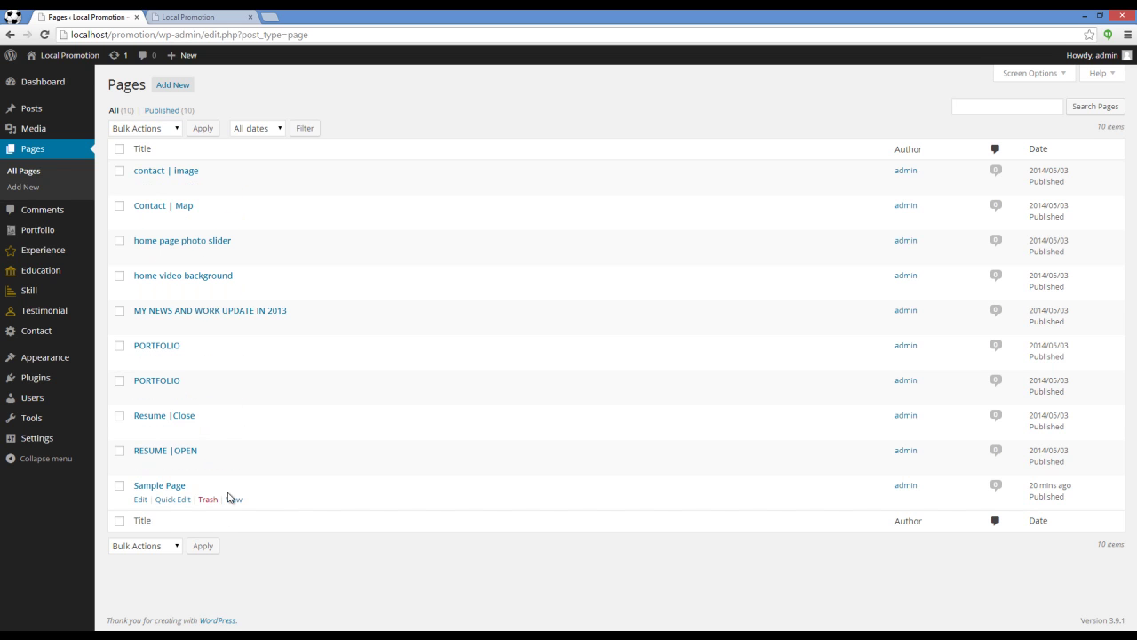
pyautogui.press('F5')
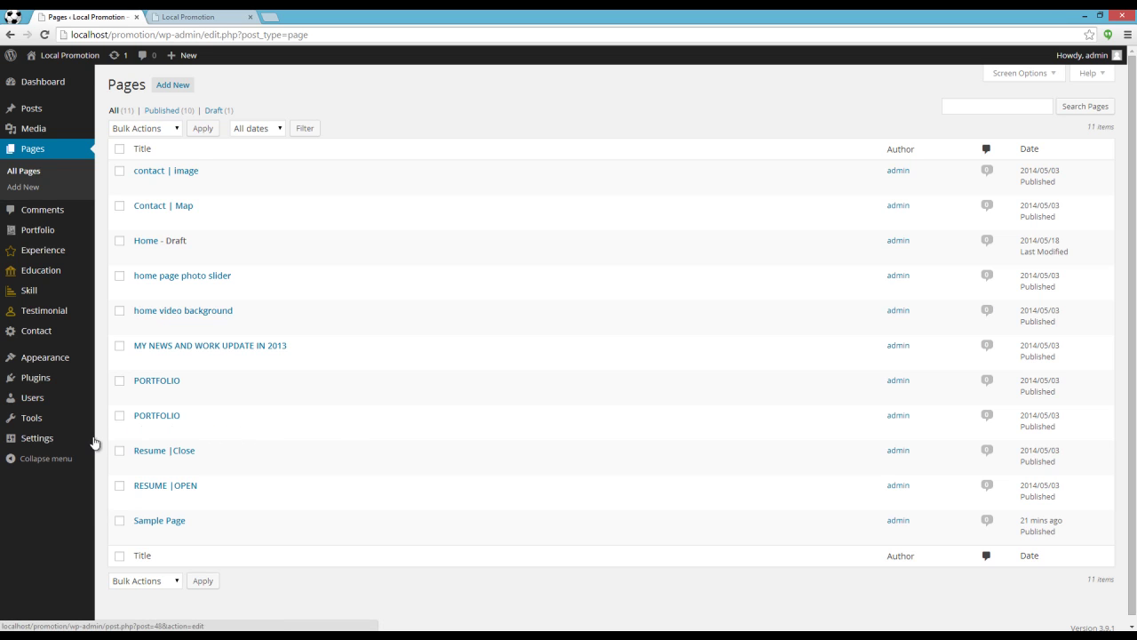
# Set the static front page to home page photo slider and posts page to MY NEWS AND WORK UPDATE IN 2013, save, and reload the site.
pyautogui.moveTo(69, 442)
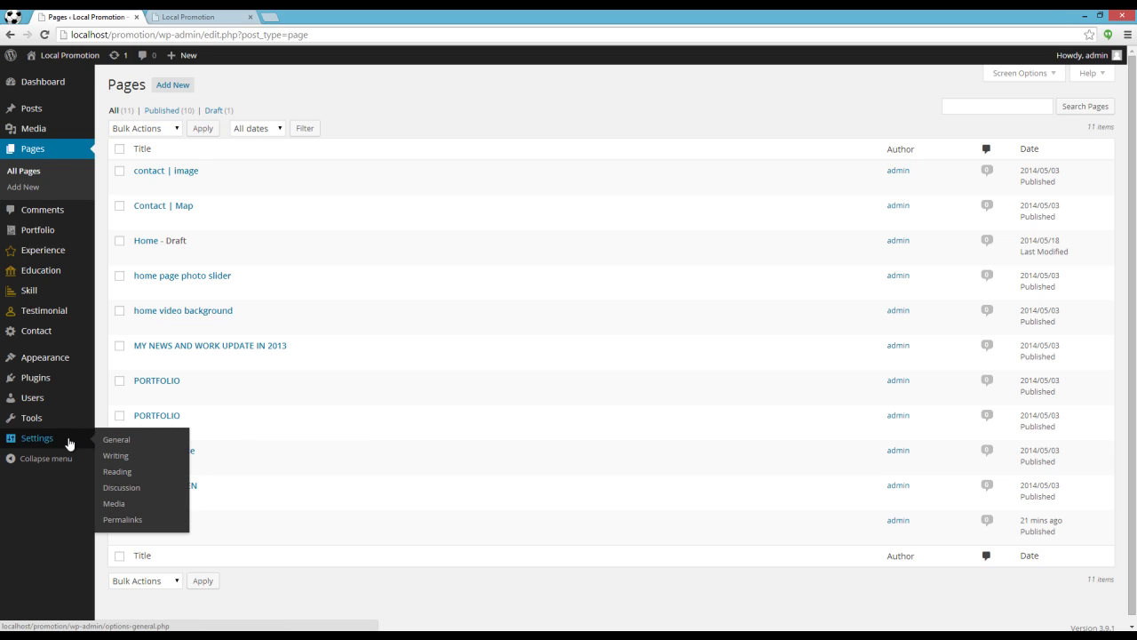
pyautogui.click(123, 472)
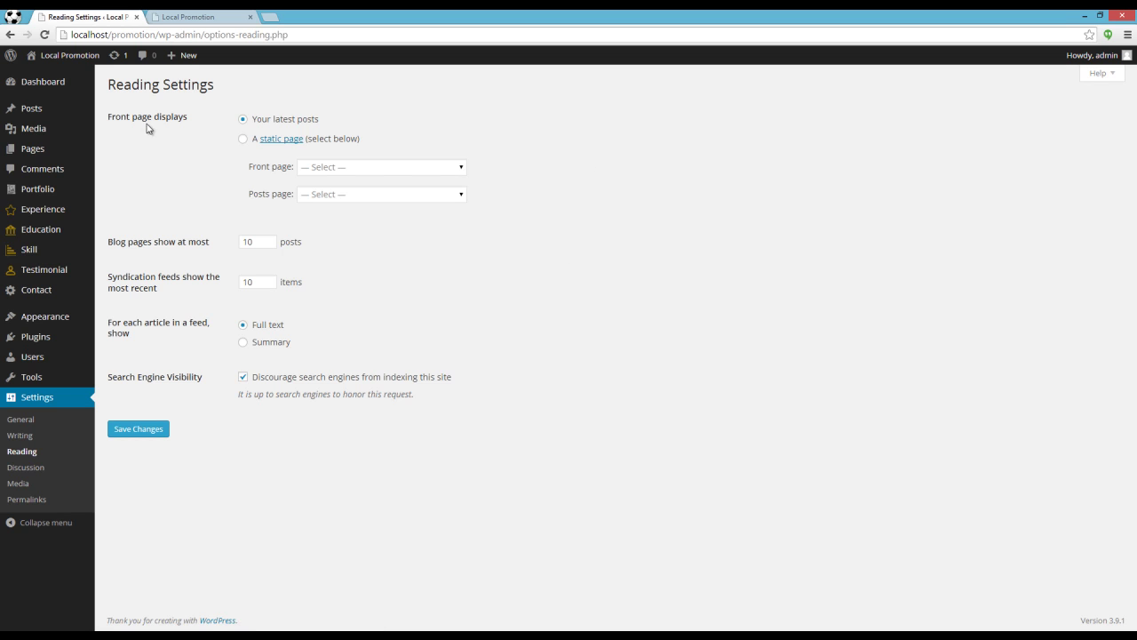
pyautogui.click(242, 139)
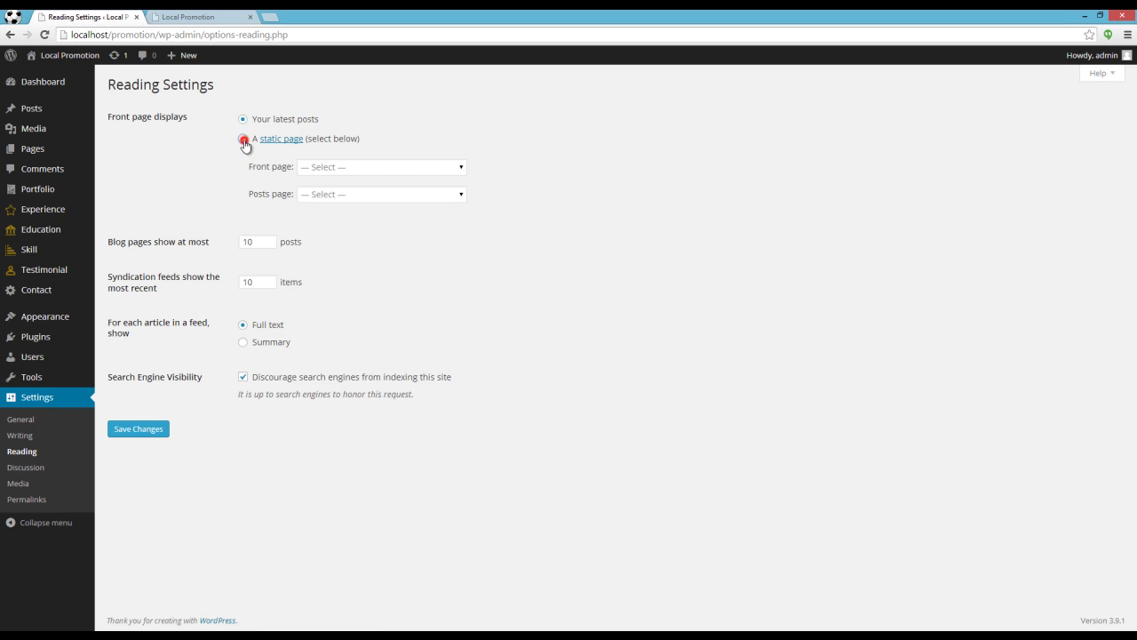
pyautogui.click(463, 170)
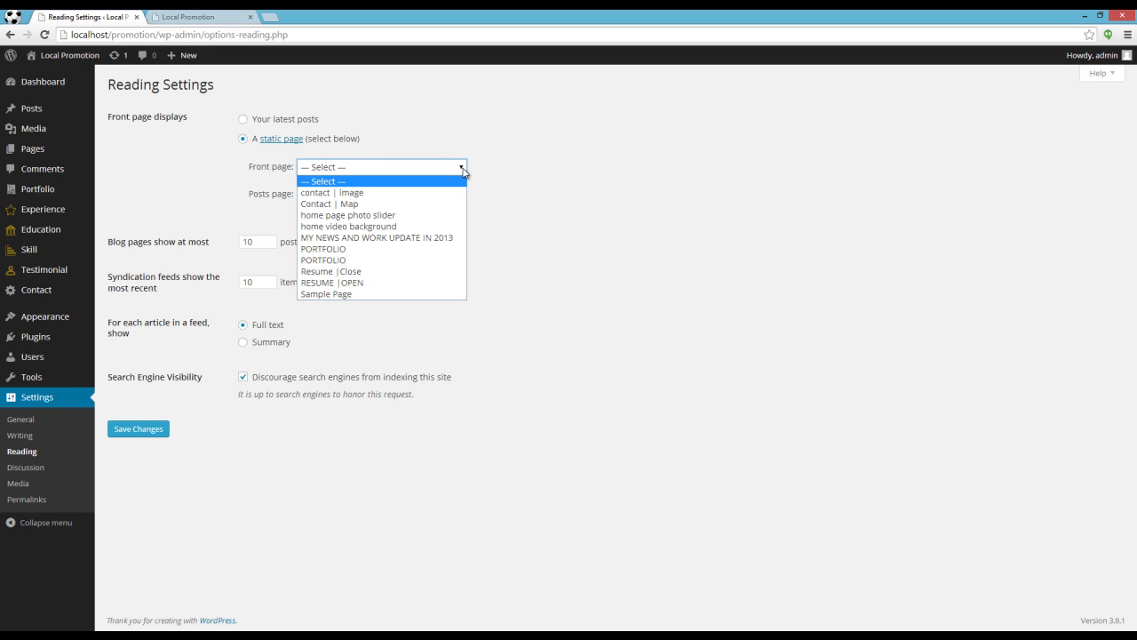
pyautogui.click(439, 215)
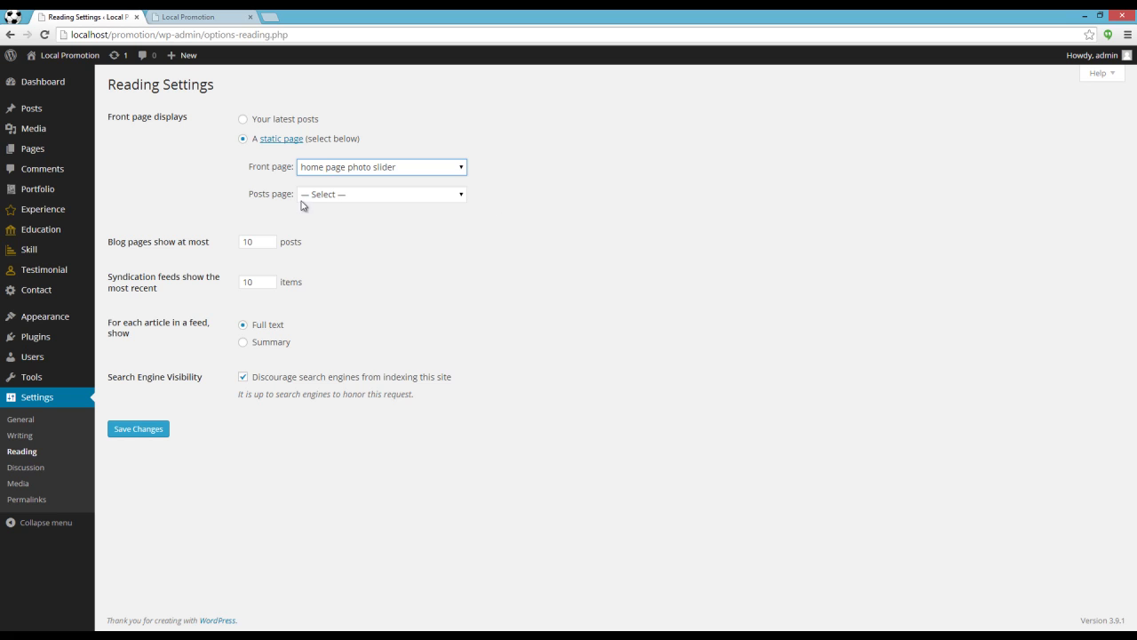
pyautogui.click(459, 195)
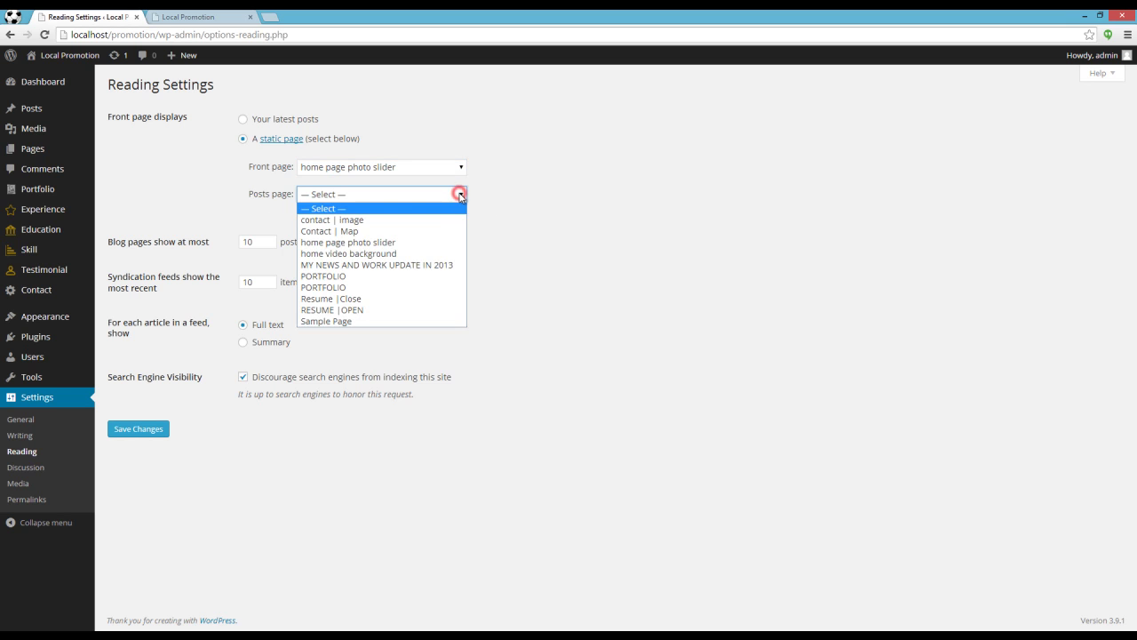
pyautogui.click(400, 263)
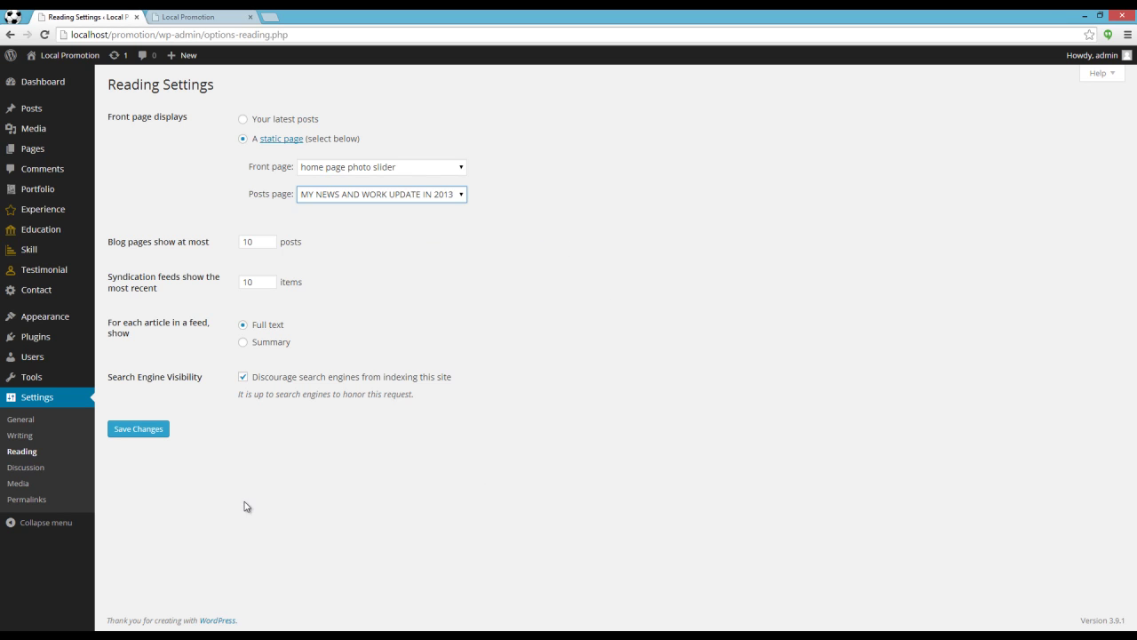
pyautogui.click(139, 434)
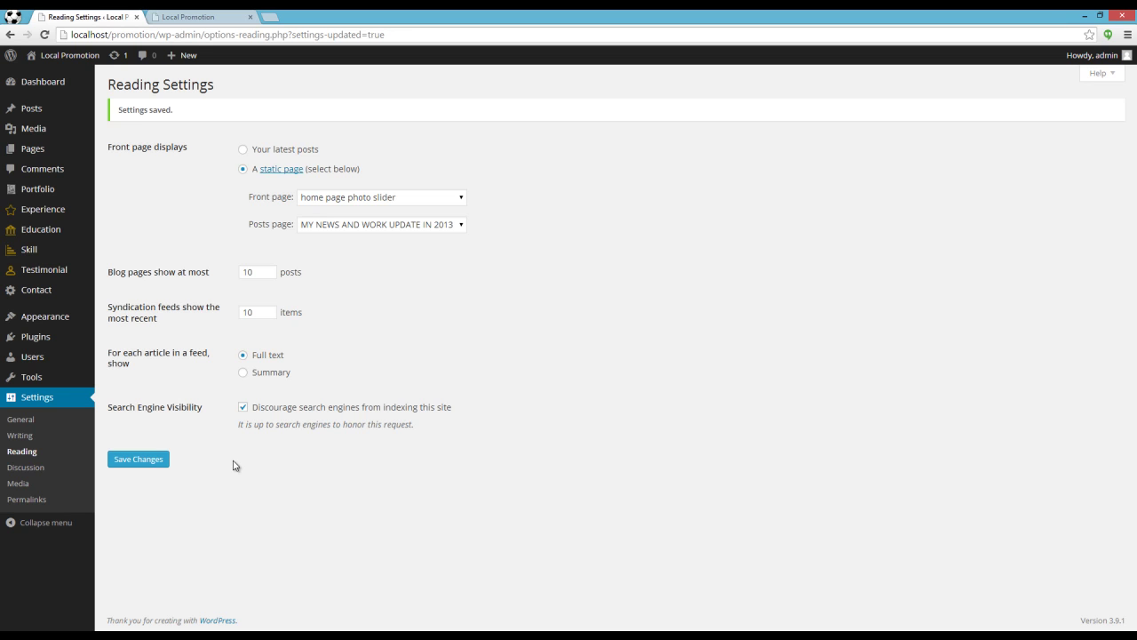
pyautogui.click(221, 16)
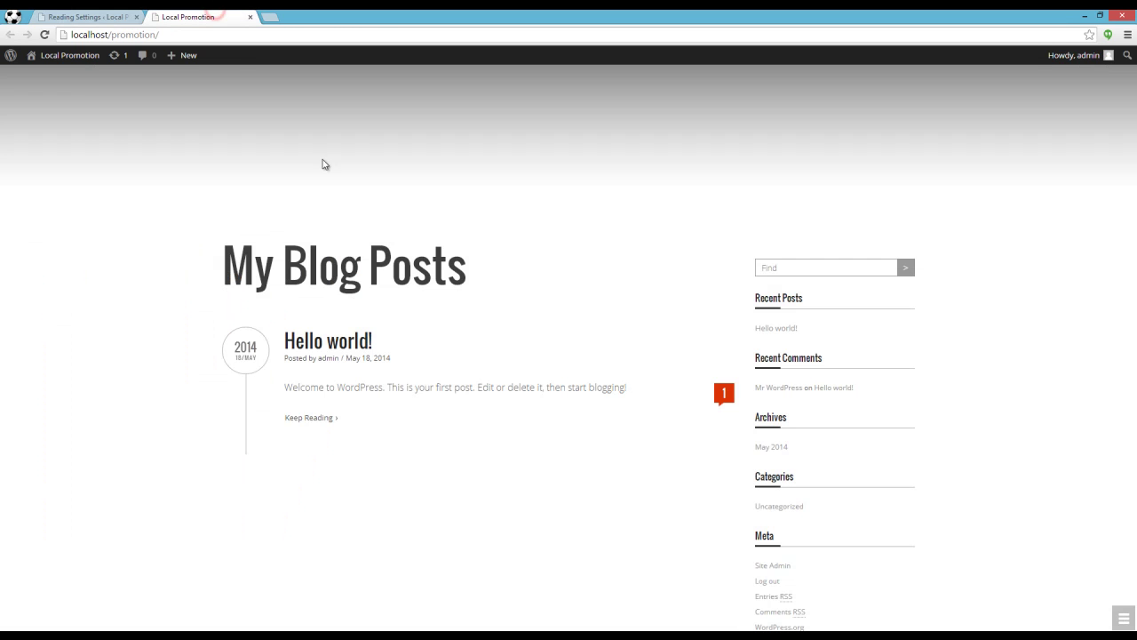
pyautogui.click(45, 34)
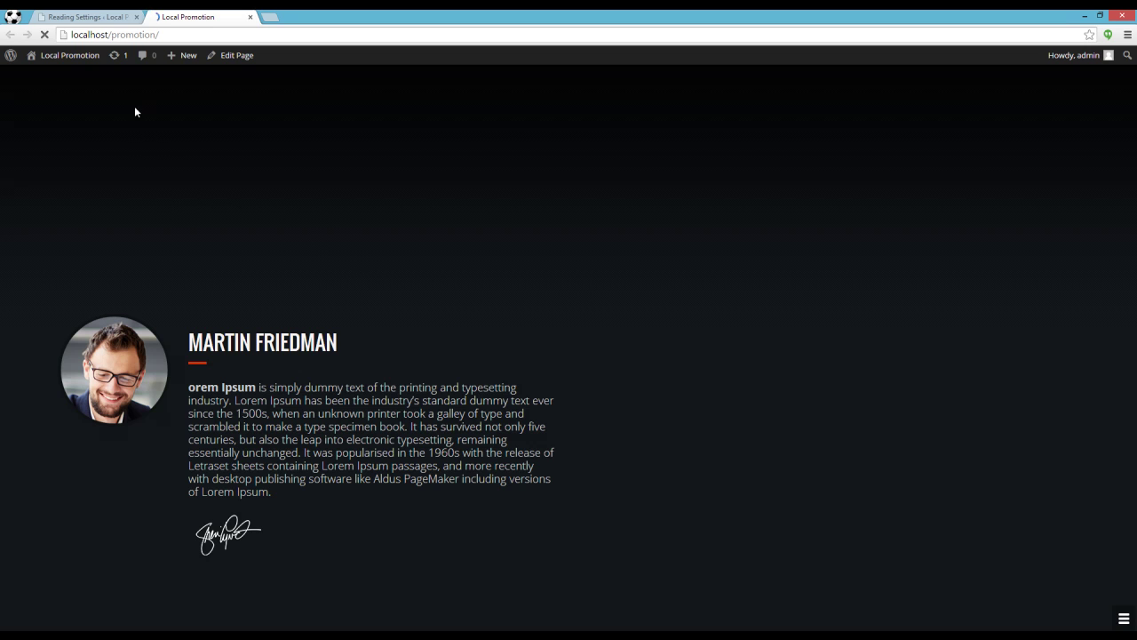
# Assign the Promotion menu to the Primary Navigation and Mobile Navigation locations, save it, and reload the Local Promotion site.
pyautogui.click(96, 17)
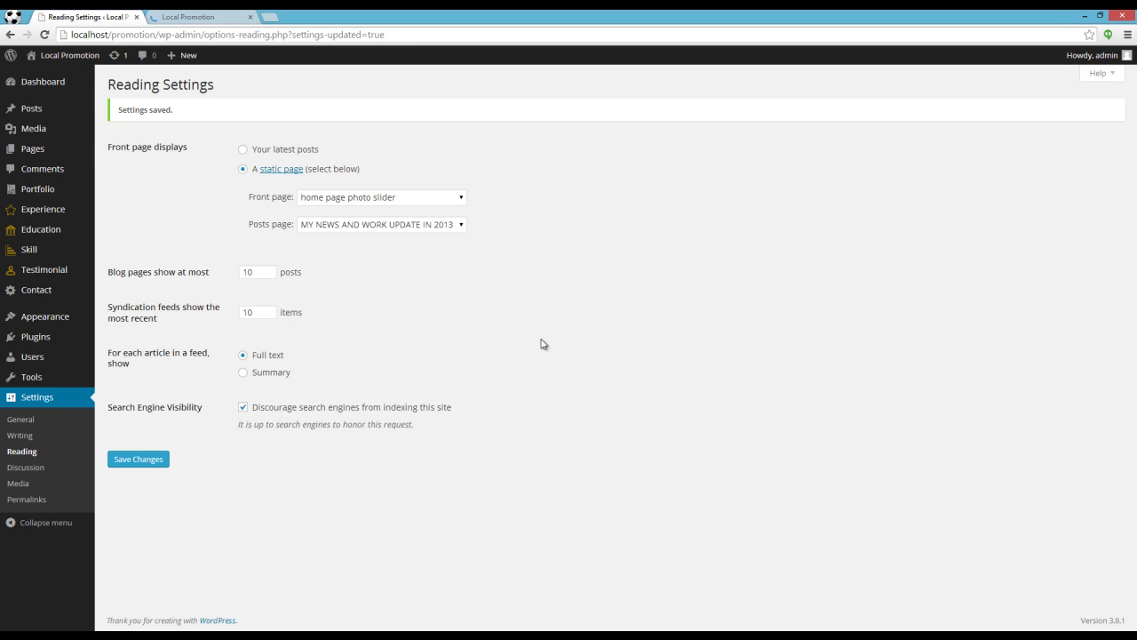
pyautogui.moveTo(69, 316)
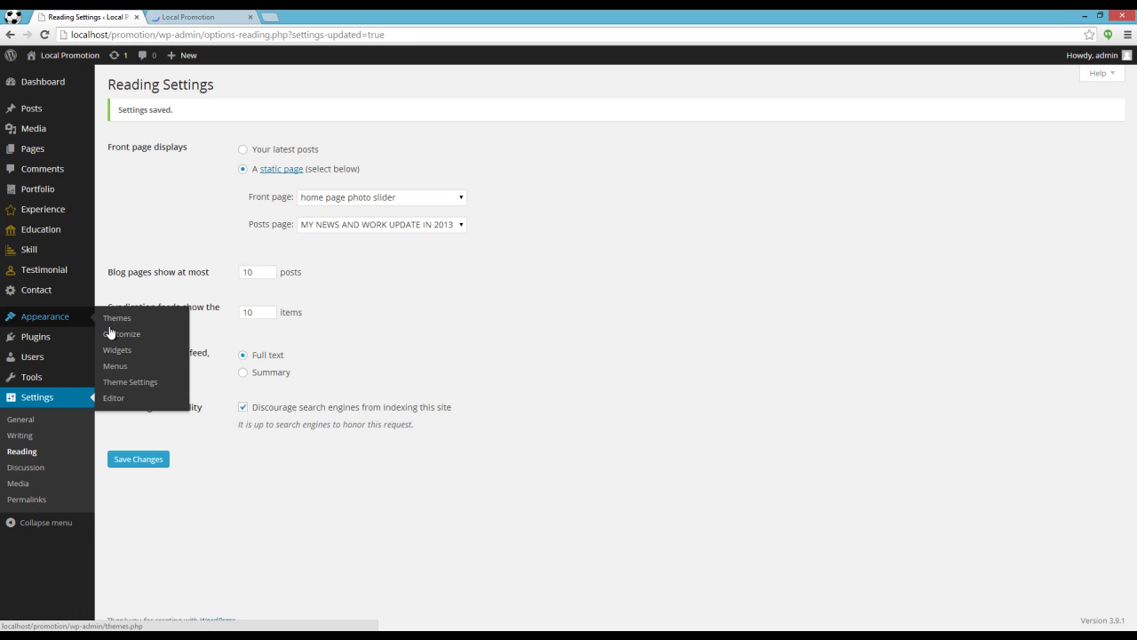
pyautogui.click(120, 366)
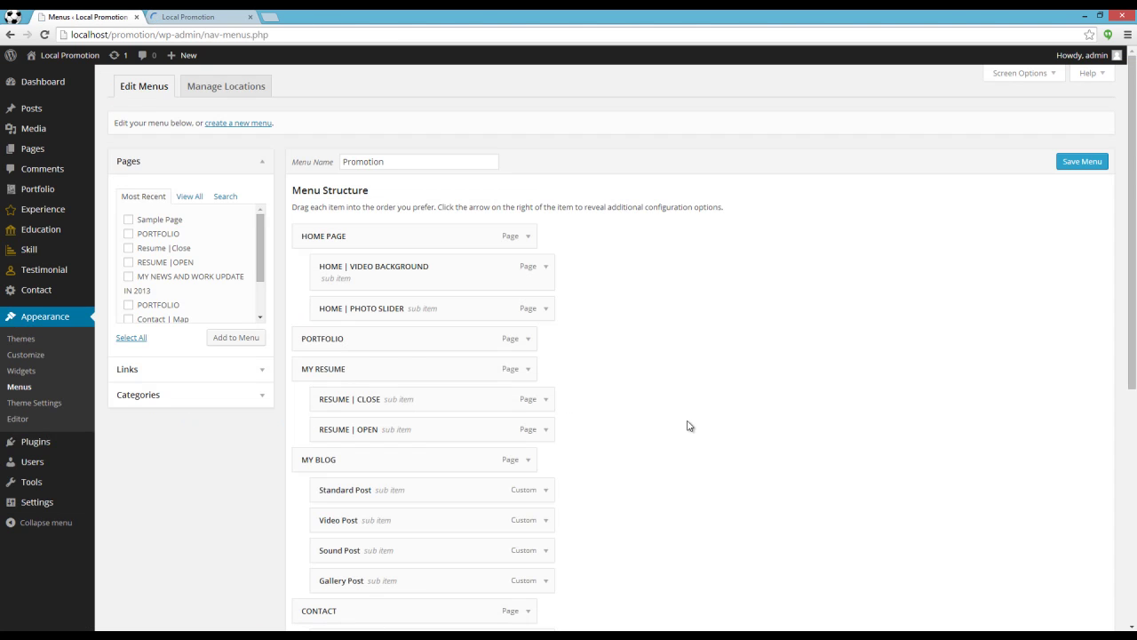
pyautogui.scroll(-5, 686, 424)
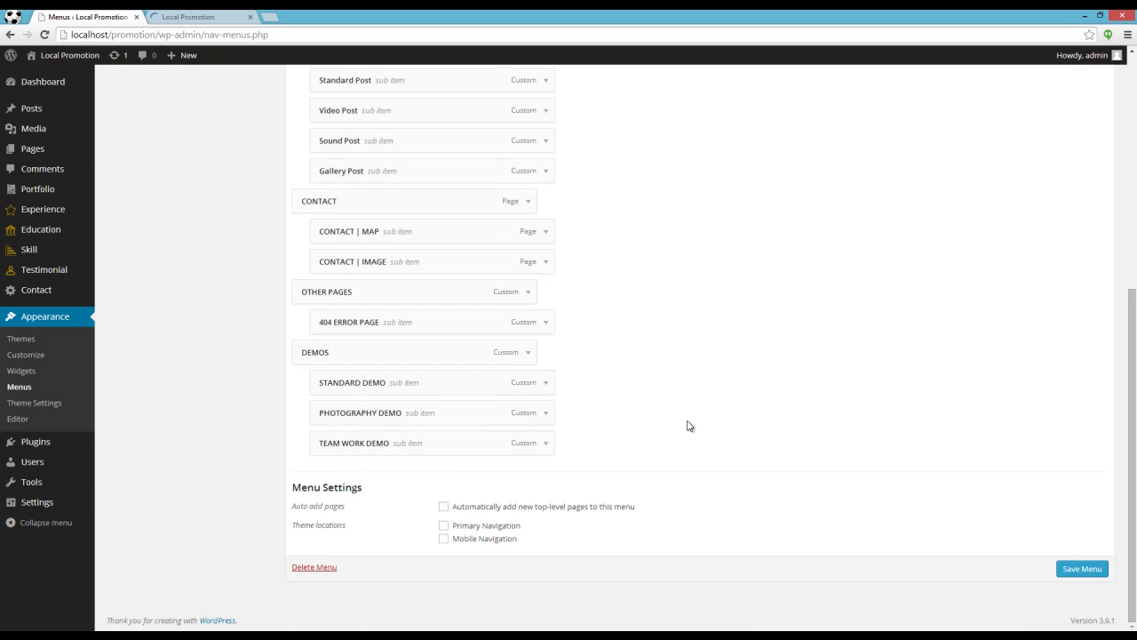
pyautogui.click(444, 527)
pyautogui.click(444, 539)
pyautogui.click(1059, 568)
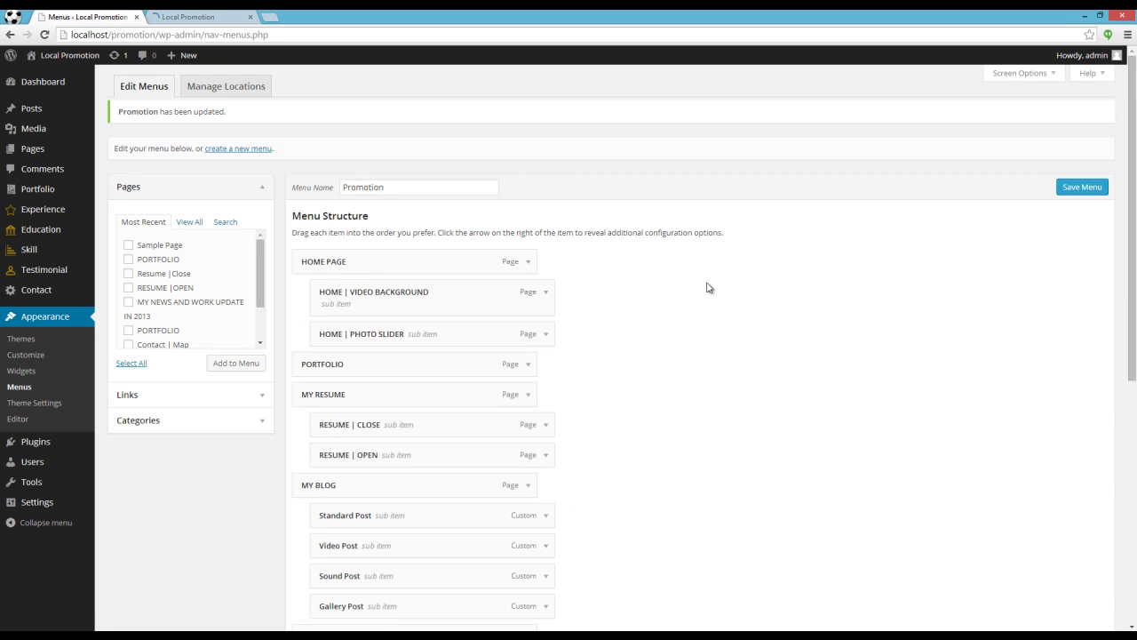
pyautogui.click(233, 16)
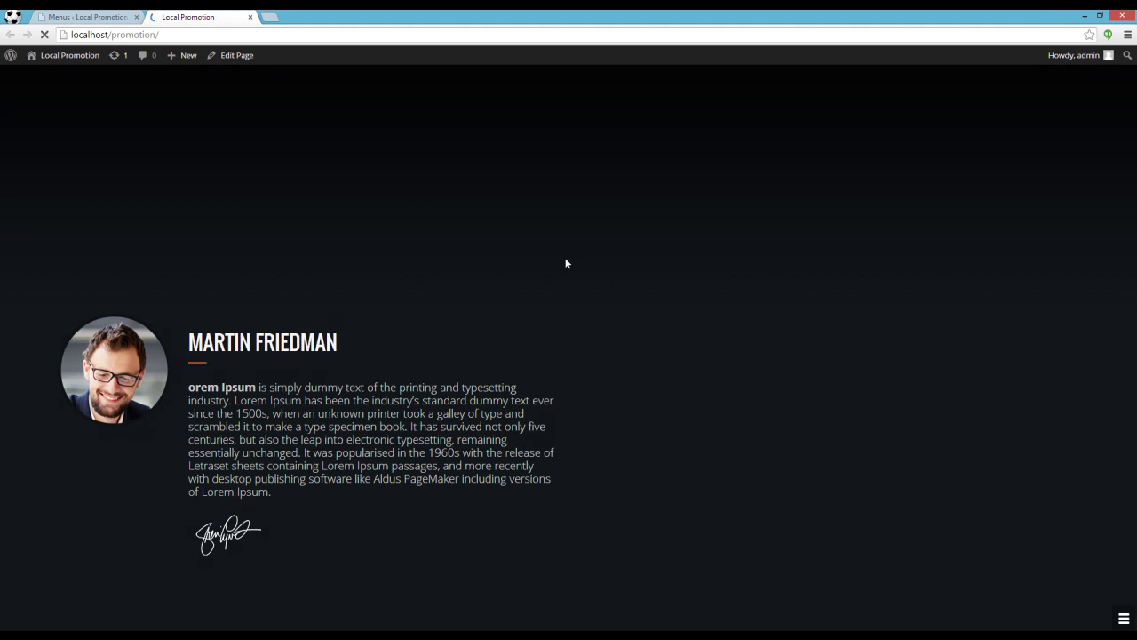
pyautogui.click(44, 34)
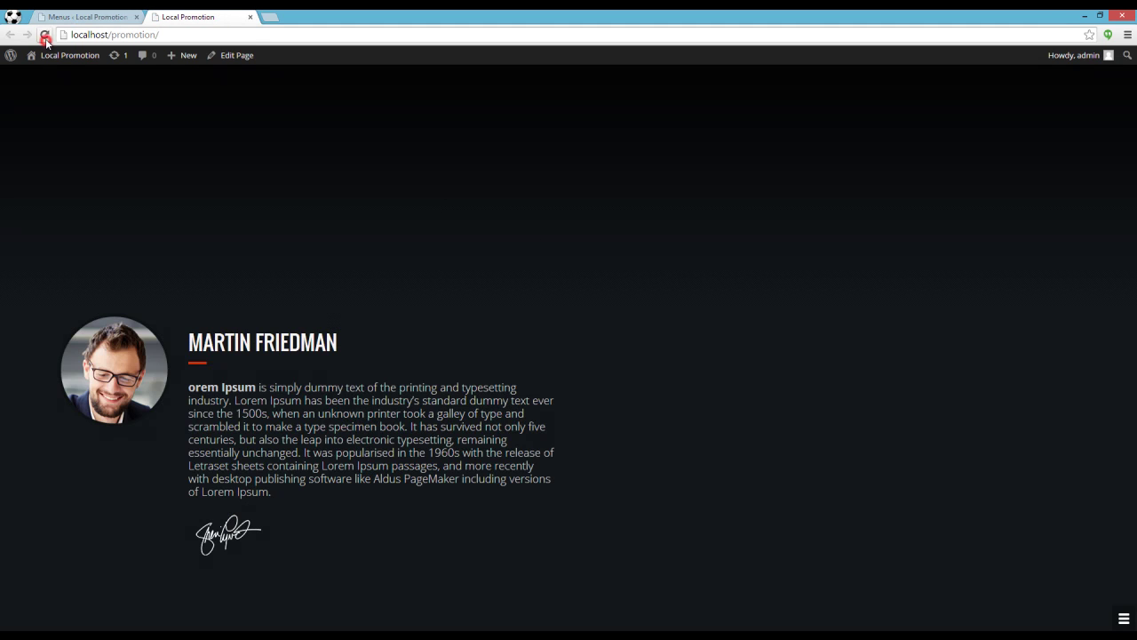